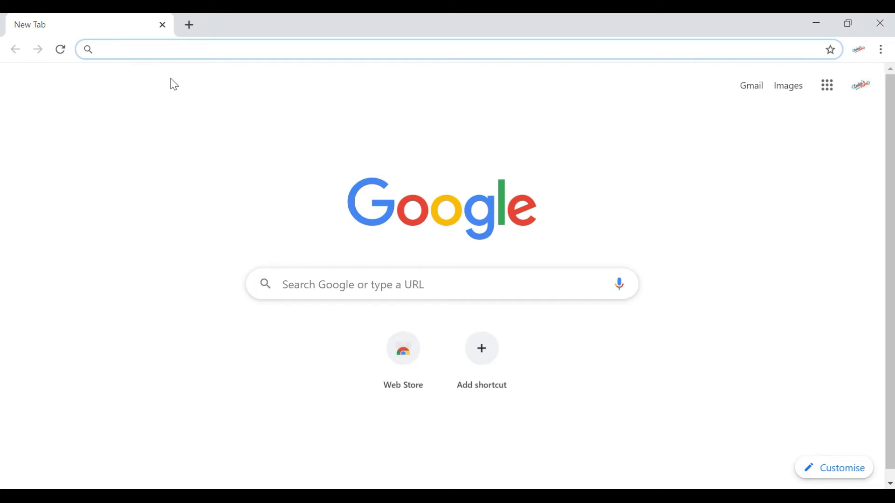
Step: Search Google for "nodejs" and open the official Node.js website from the results
click(152, 48)
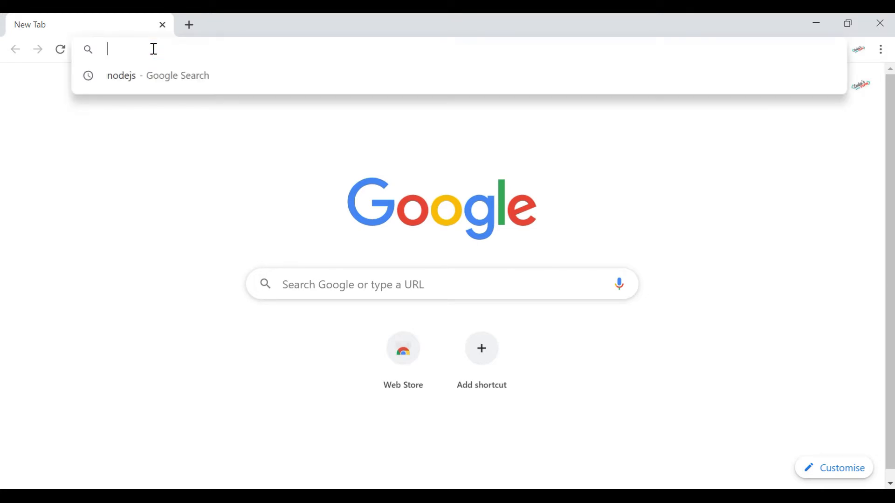
text(nodejs)
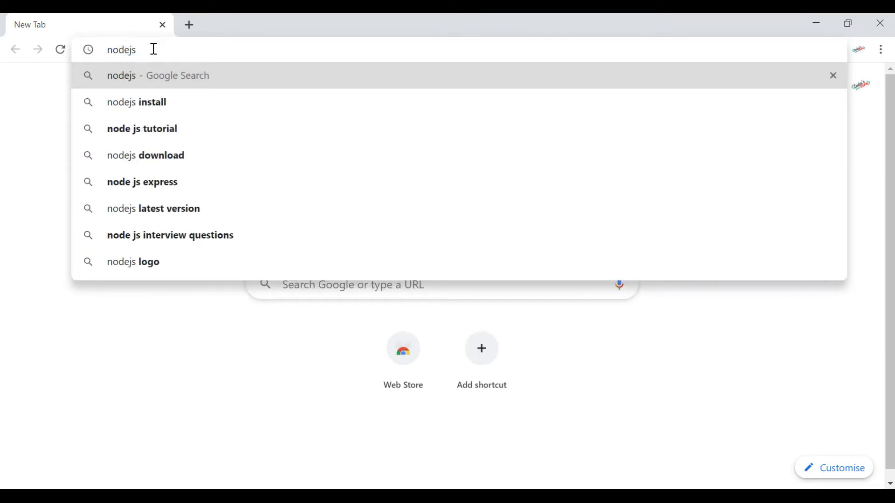
key(Return)
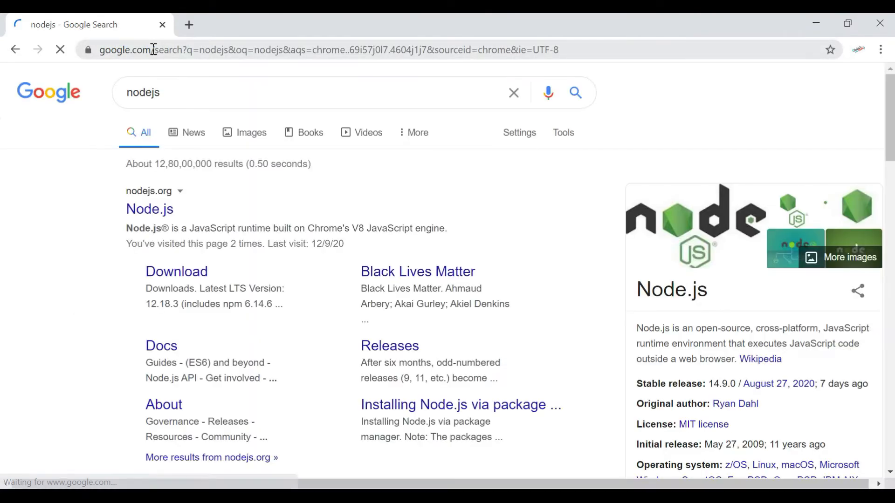
click(156, 217)
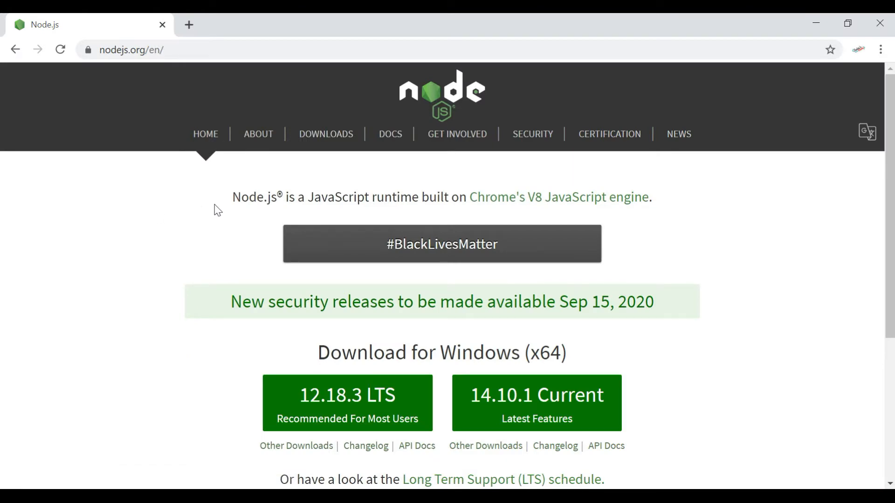
Step: Download the 64-bit Windows Installer (.msi) of the LTS release from the Node.js downloads page
drag(217, 200, 675, 205)
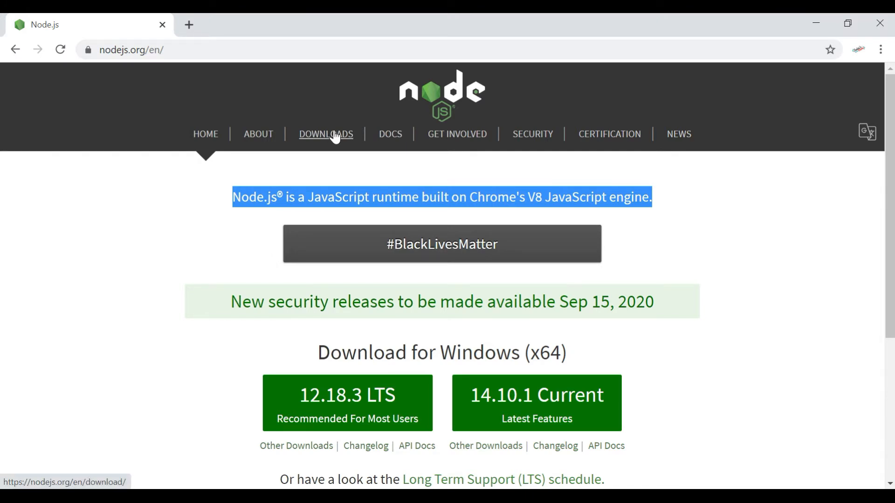
click(336, 137)
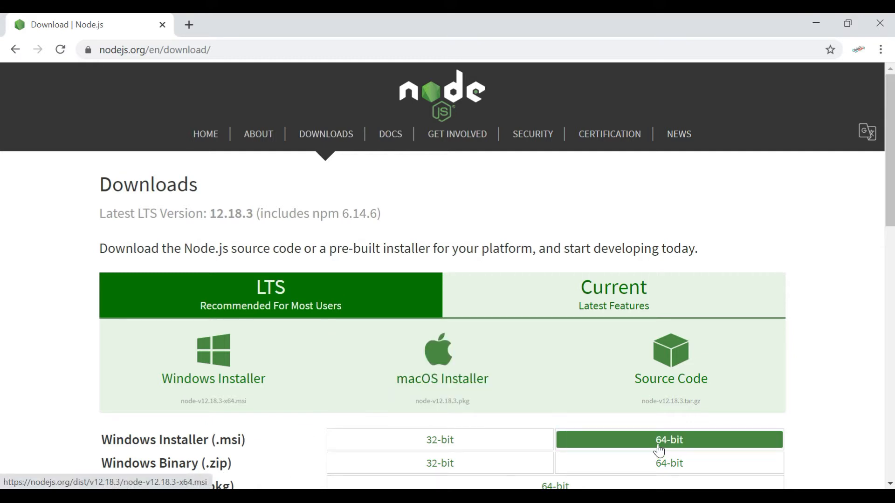
click(659, 450)
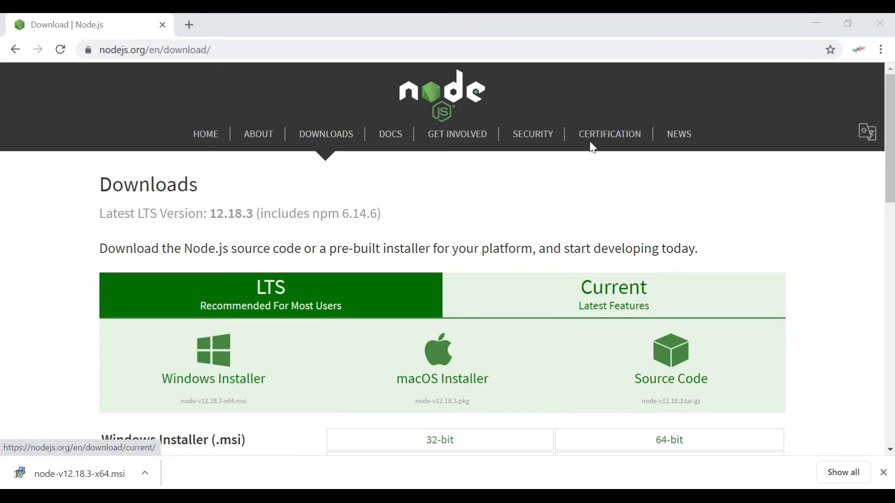
Step: Launch the downloaded Node.js installer from the desktop and accept the license agreement
click(811, 23)
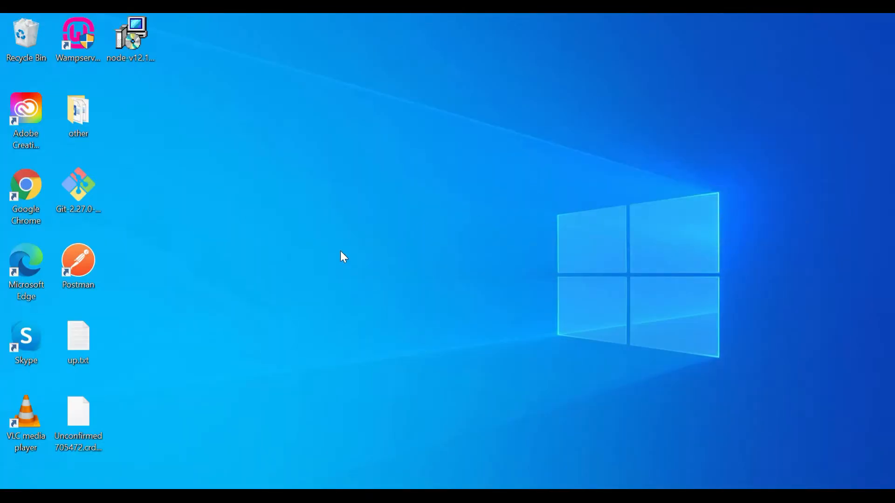
double_click(135, 44)
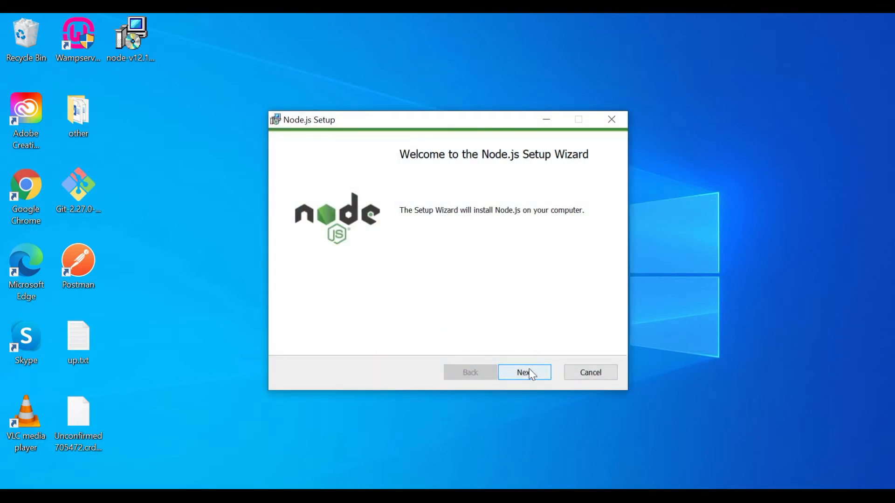
click(532, 374)
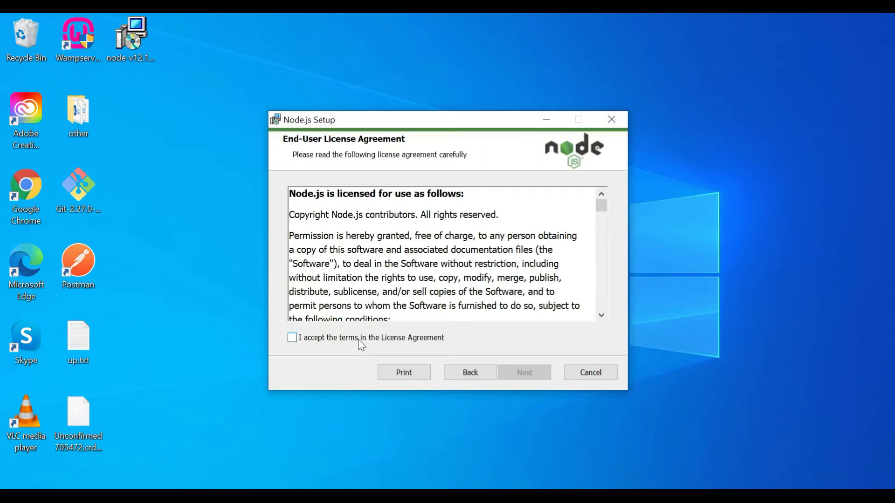
click(358, 339)
click(536, 376)
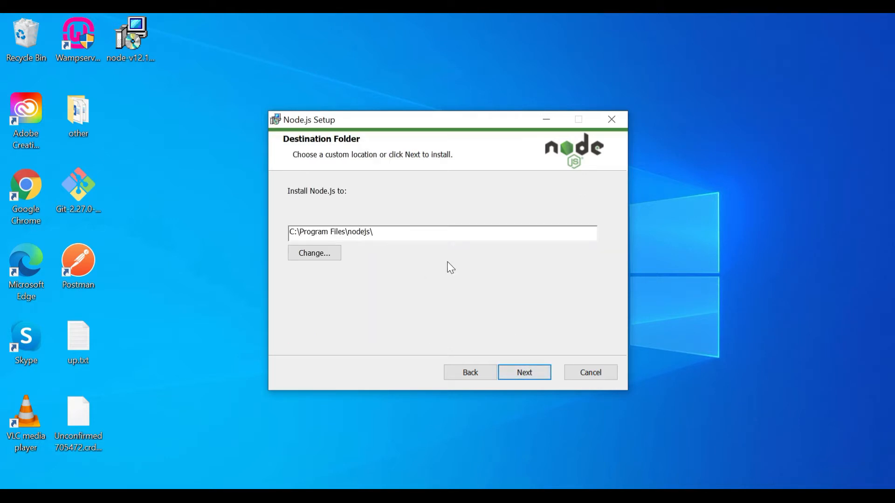
Step: Install Node.js in C:\Program Files\nodejs\ with the default features and without the native module tools, allowing device changes, and finish the setup
click(531, 377)
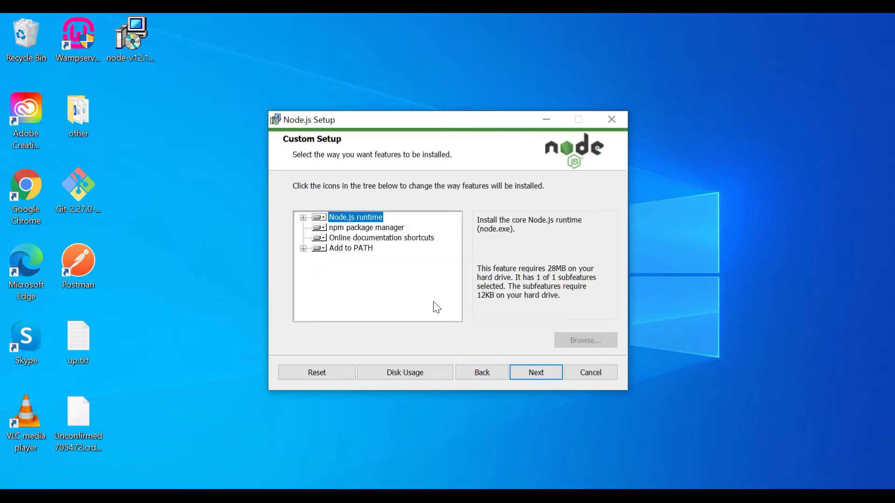
click(536, 375)
click(534, 373)
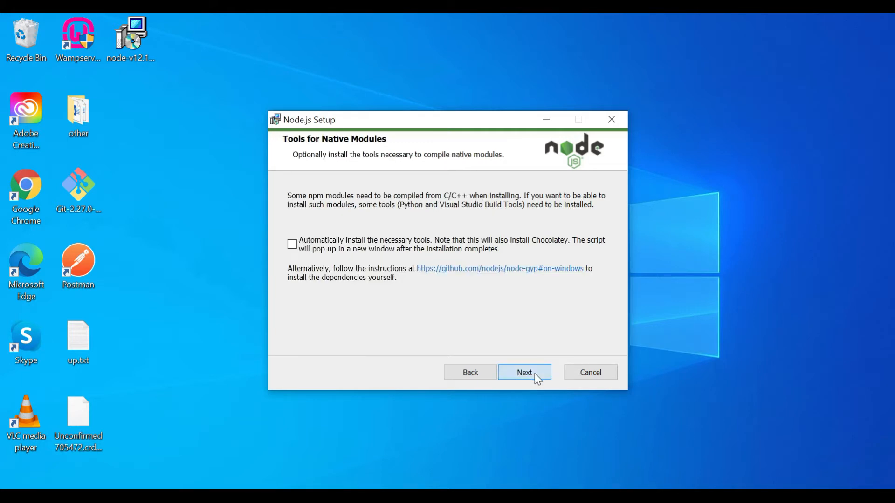
click(535, 373)
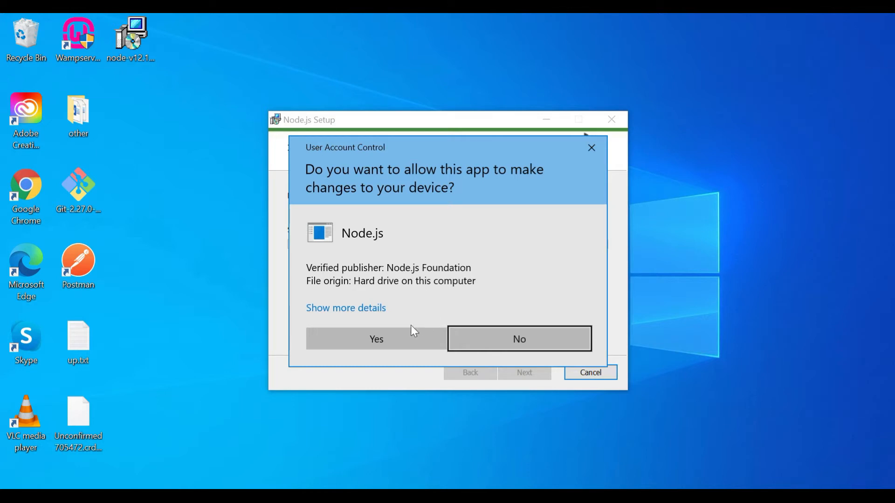
click(372, 343)
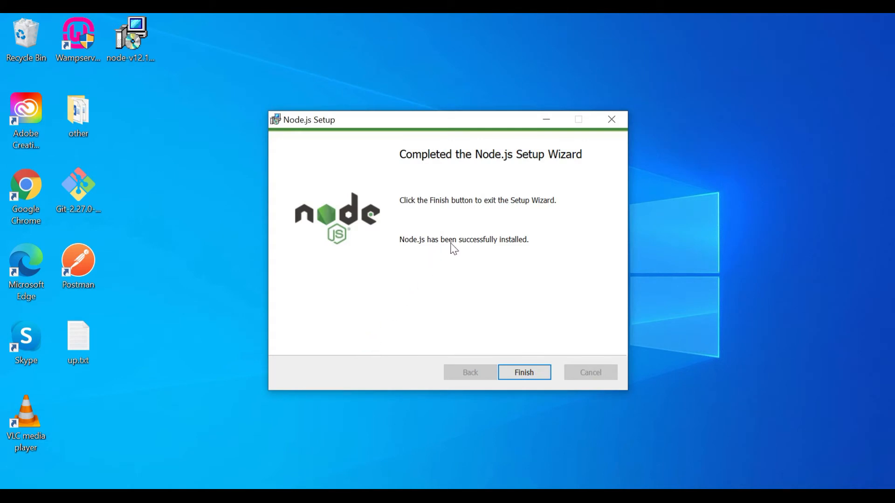
click(530, 373)
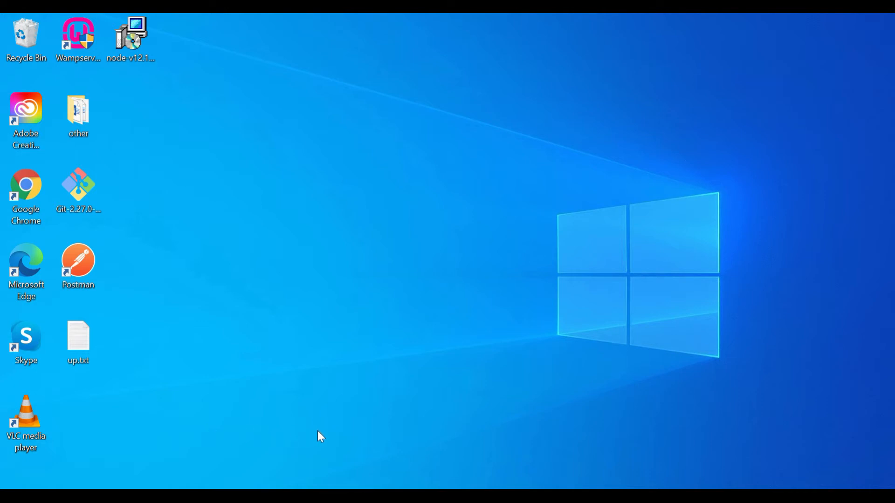
Step: Open a maximized Command Prompt and check the installed Node.js version with "node -v"
click(451, 496)
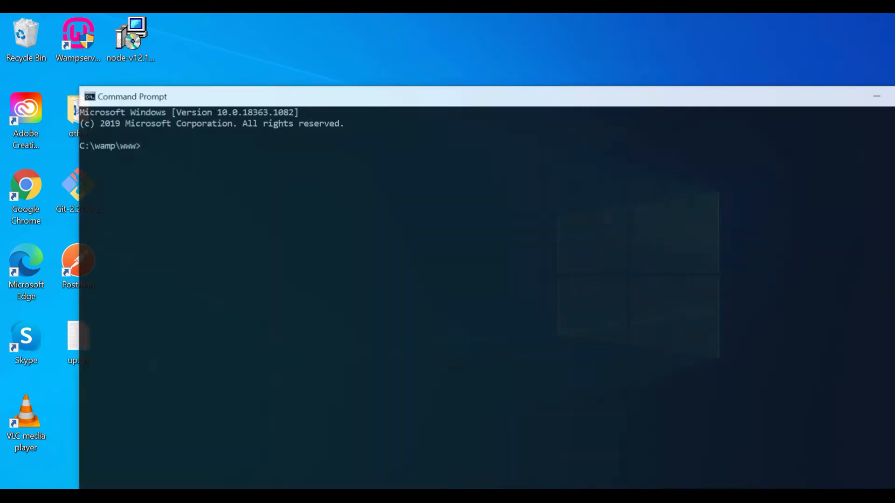
drag(673, 103, 601, 56)
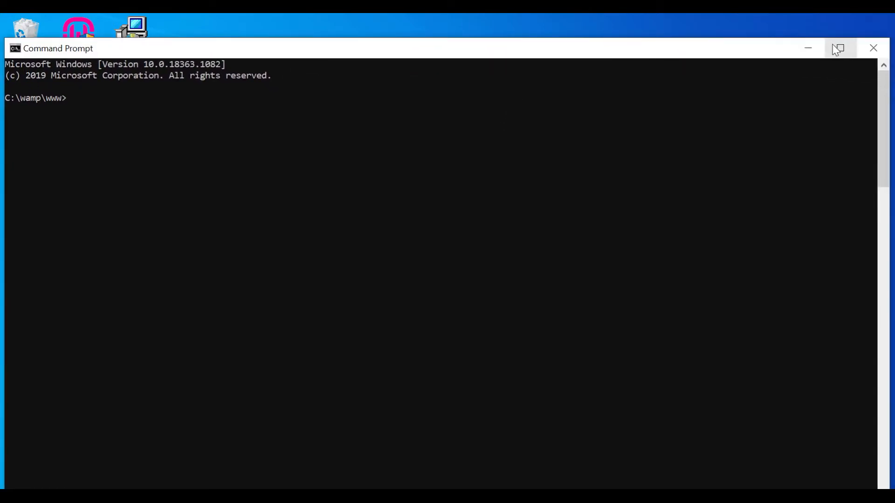
click(837, 48)
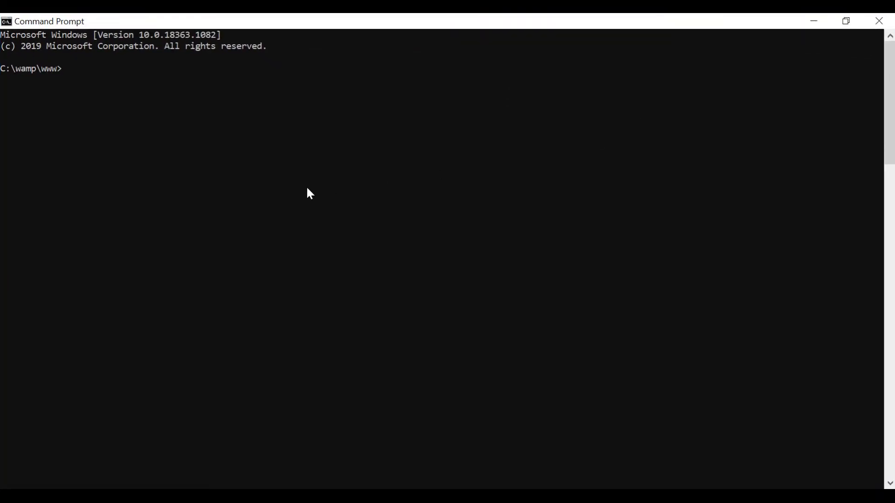
text(node -v)
key(Return)
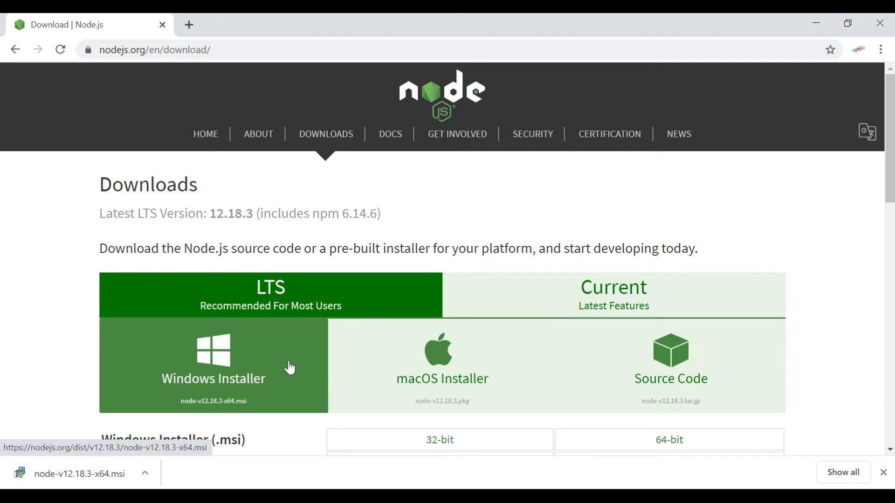
Step: Compare the installed version with the latest LTS version on the Node.js downloads page in Chrome, and return to Command Prompt
scroll(290, 368, down, 1)
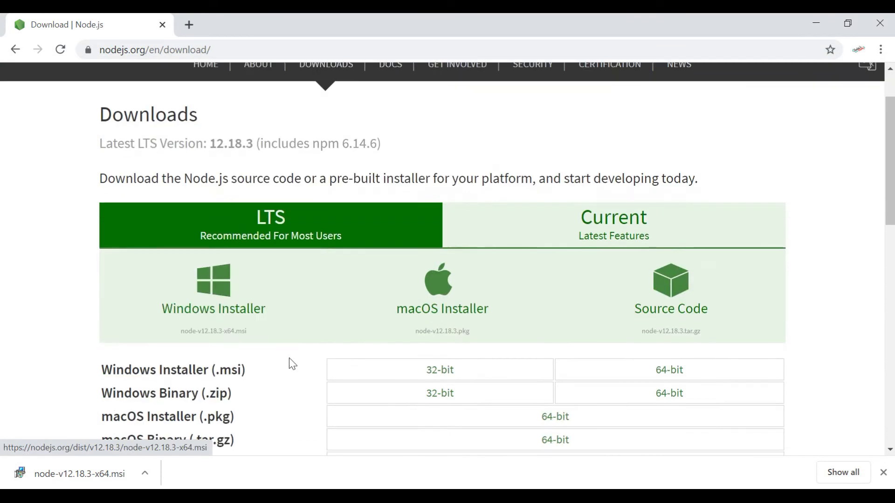
drag(212, 145, 255, 146)
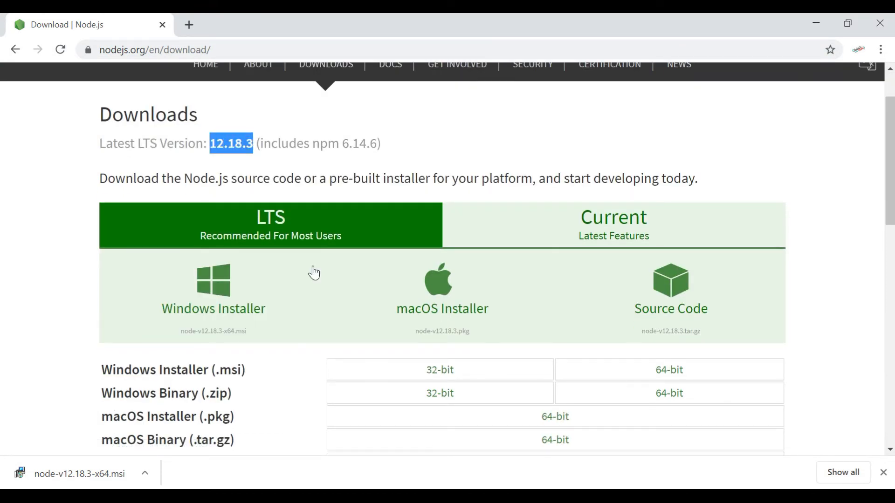
click(333, 496)
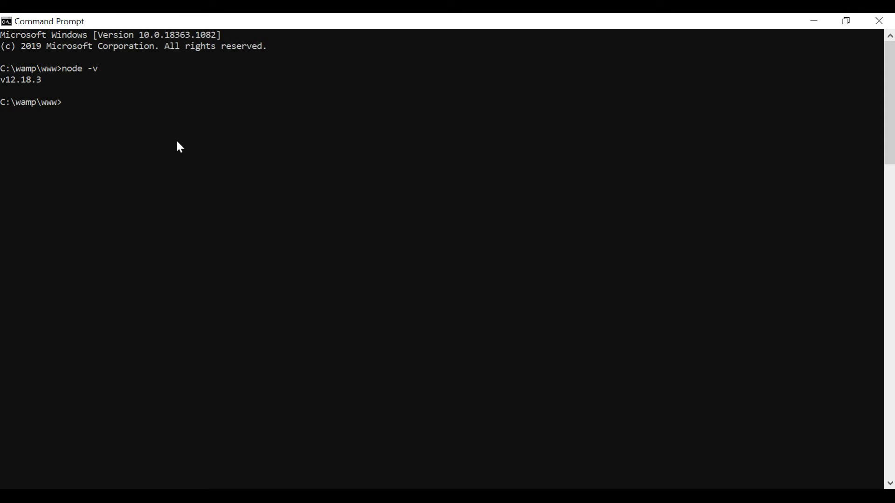
Step: Check the installed npm version with "npm -v" and close Command Prompt
text(npm -v)
key(Return)
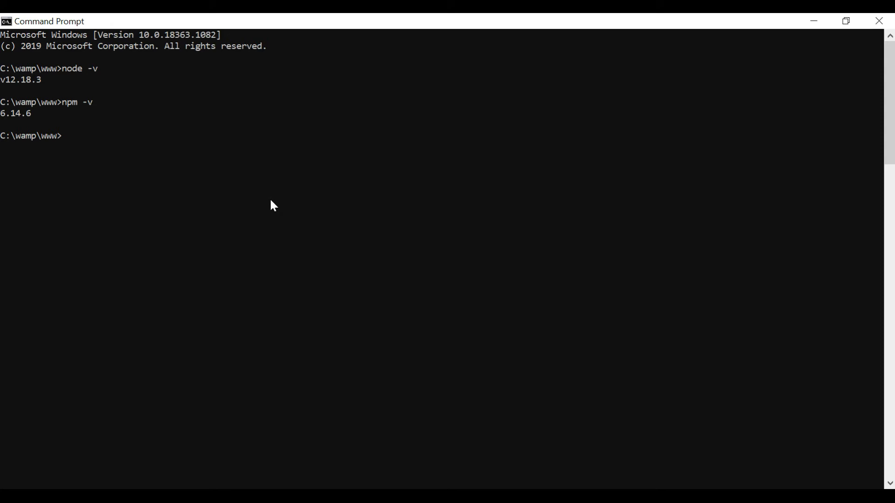
click(875, 27)
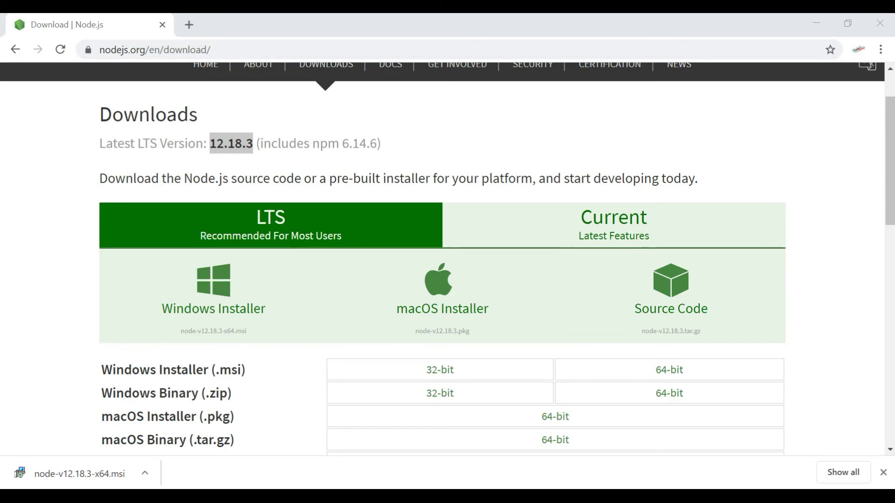
Step: Switch to File Explorer and create a folder named "nodejs" on the Windows (C:) drive
key(super+e)
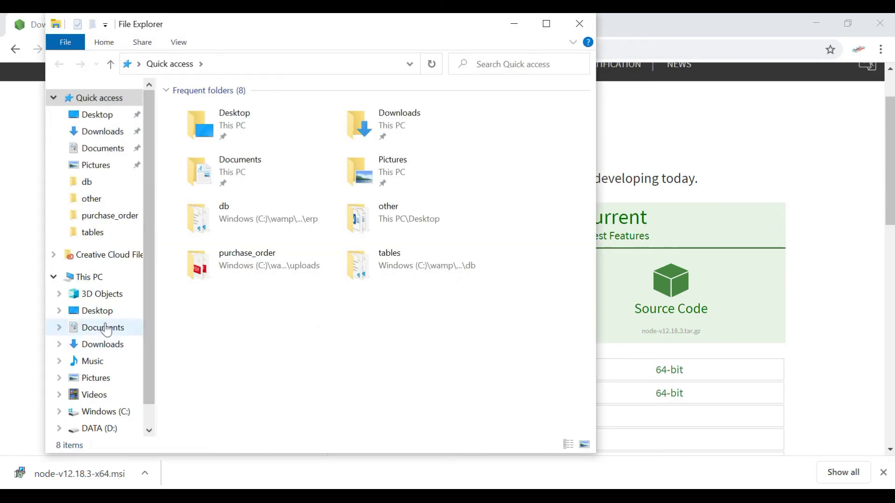
click(100, 411)
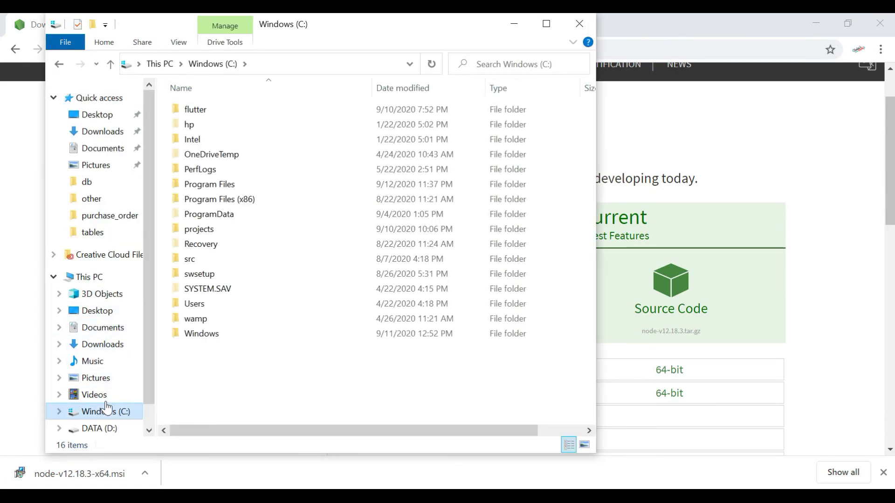
right_click(190, 384)
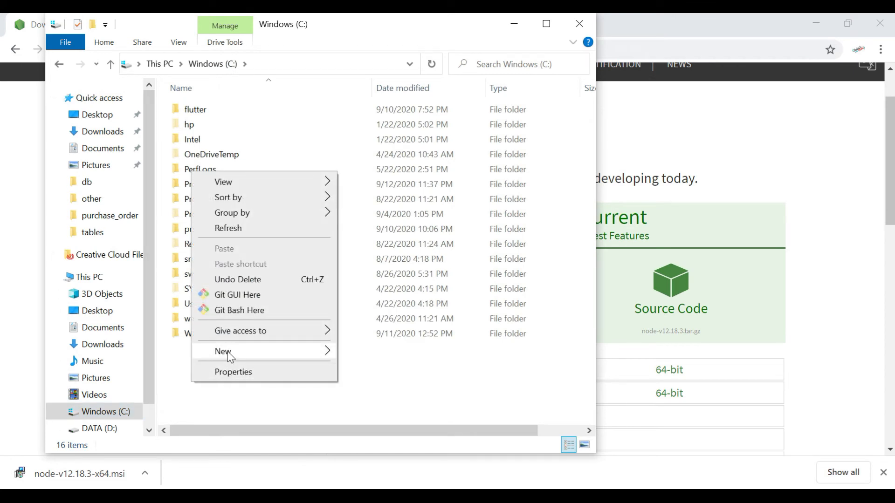
mouse_move(227, 351)
click(380, 350)
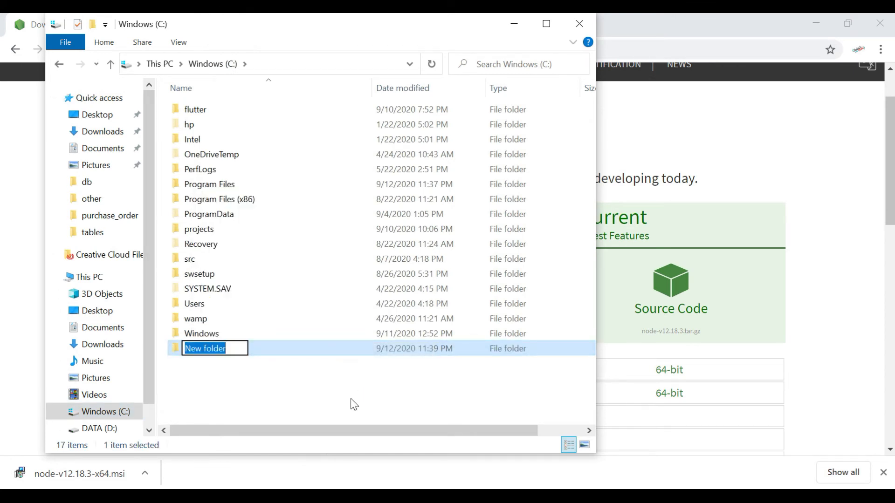
text(nod)
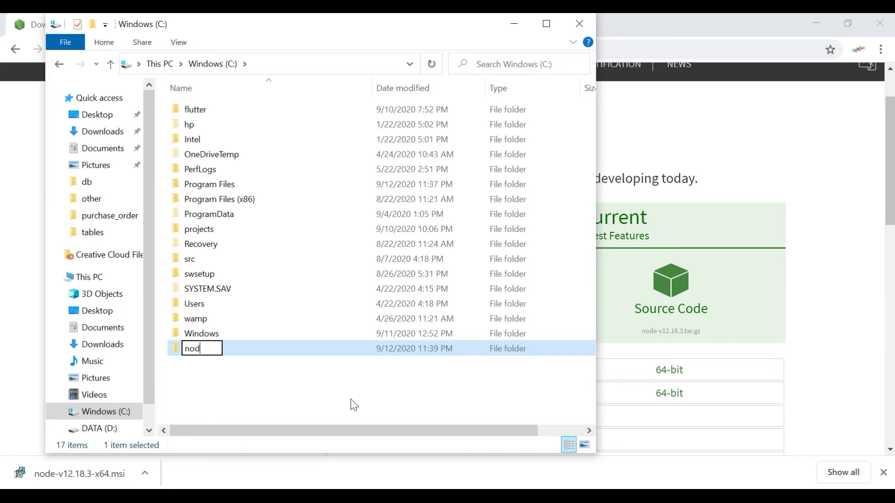
text(ejs)
key(Return)
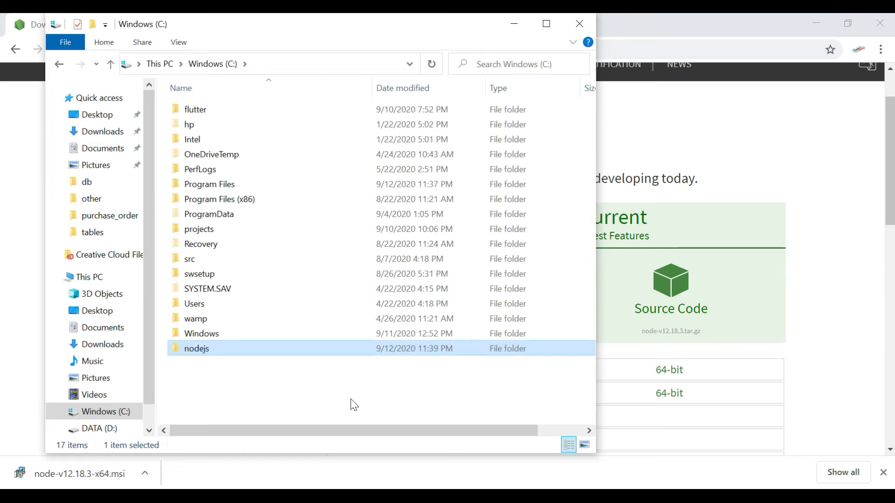
Step: Create a folder named "helloword" inside the nodejs folder and open it
double_click(248, 349)
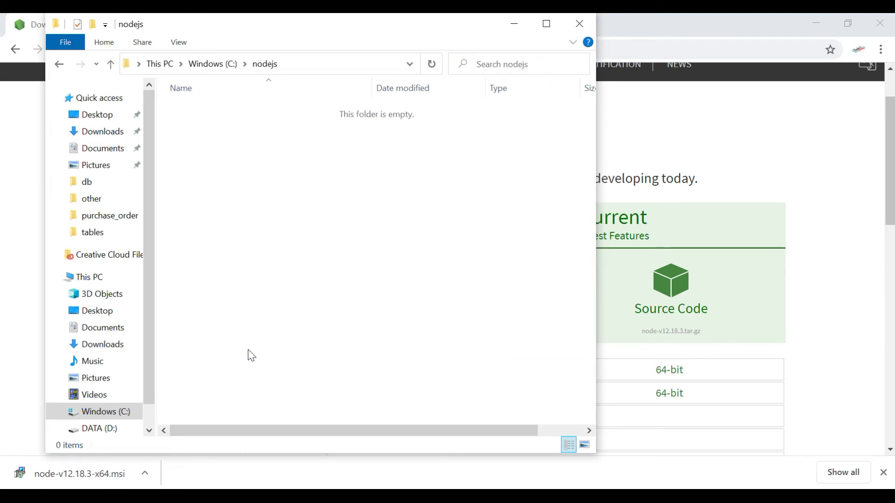
right_click(195, 158)
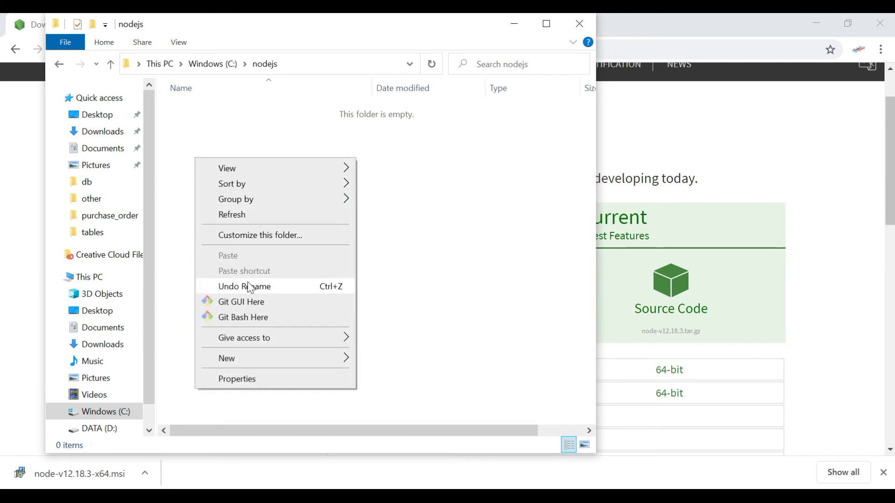
mouse_move(256, 353)
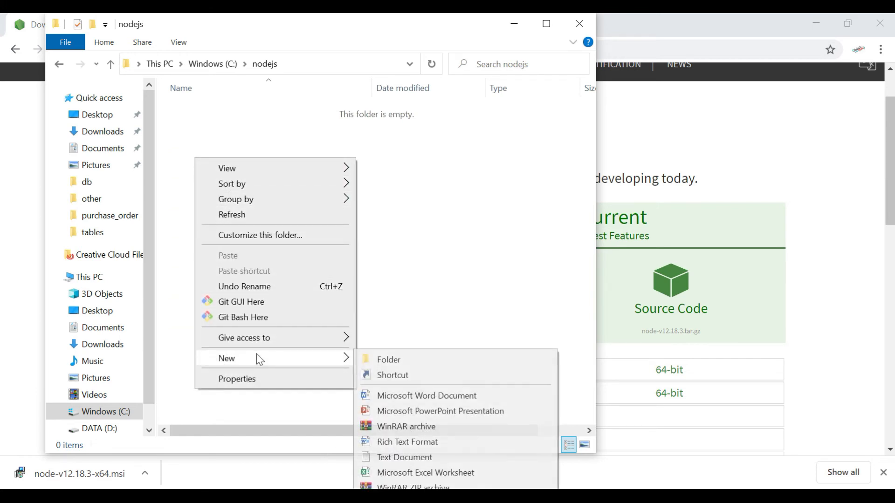
click(388, 360)
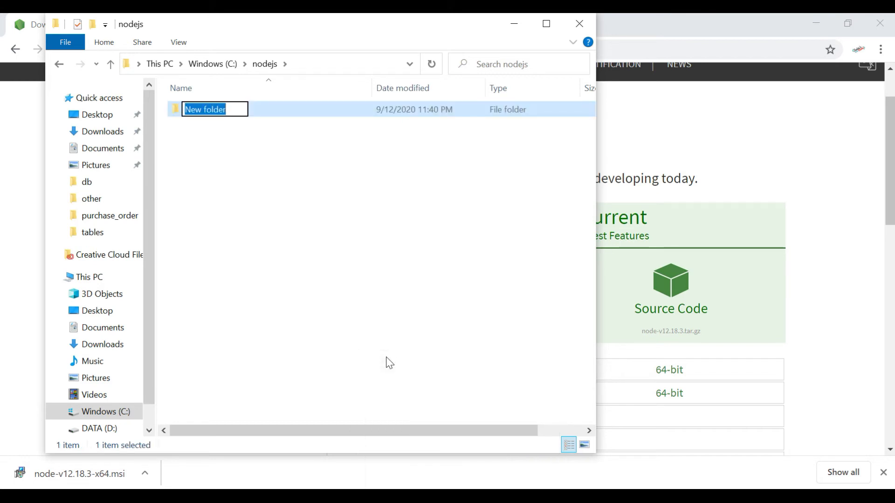
text(hell)
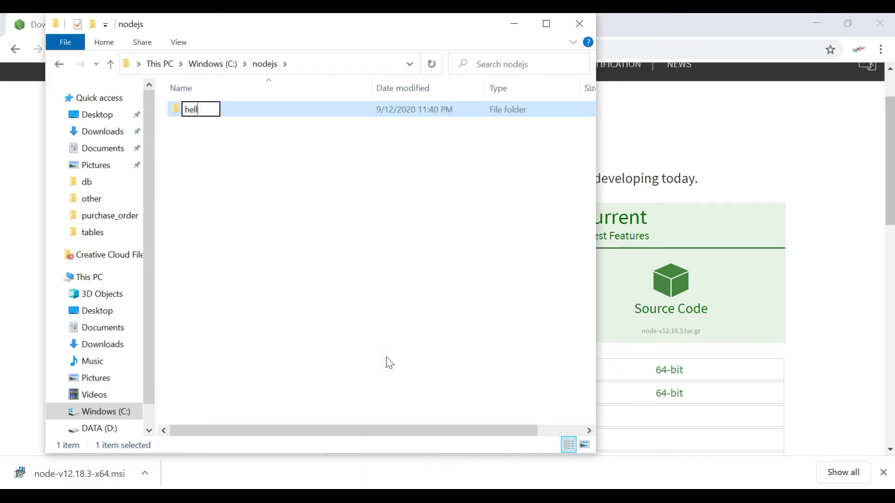
text(oword)
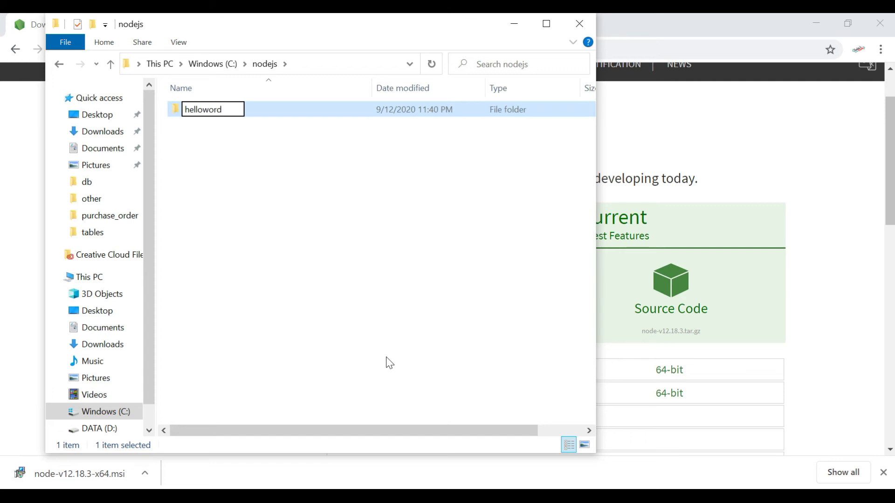
click(369, 314)
double_click(225, 112)
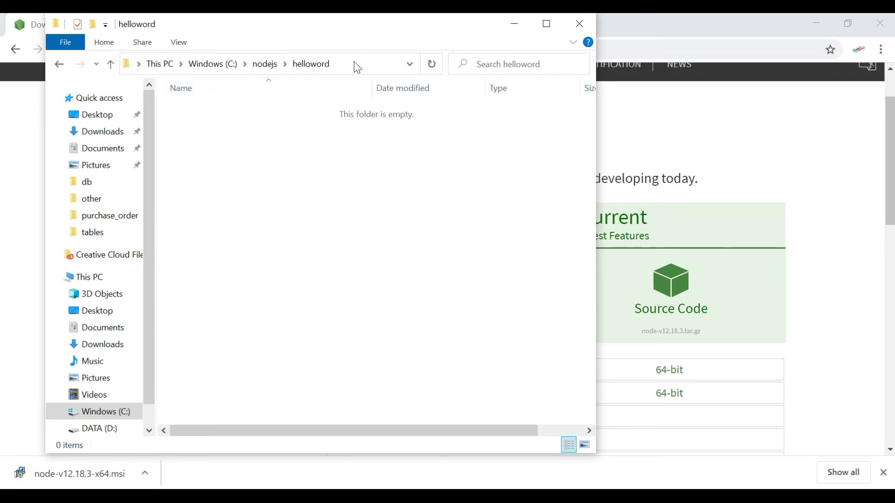
Step: Launch Command Prompt from the helloword folder's path with "cmd" and open the folder in Visual Studio Code with "code ."
drag(437, 28, 441, 46)
click(372, 80)
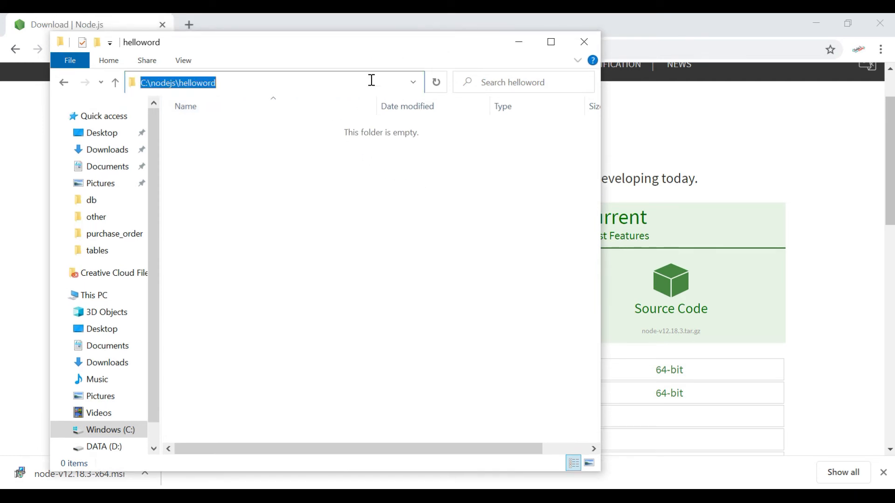
text(cmd)
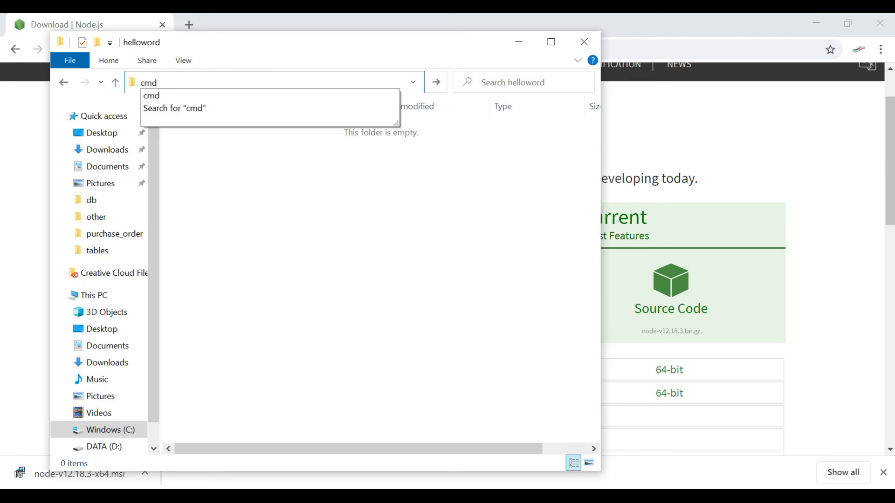
key(Return)
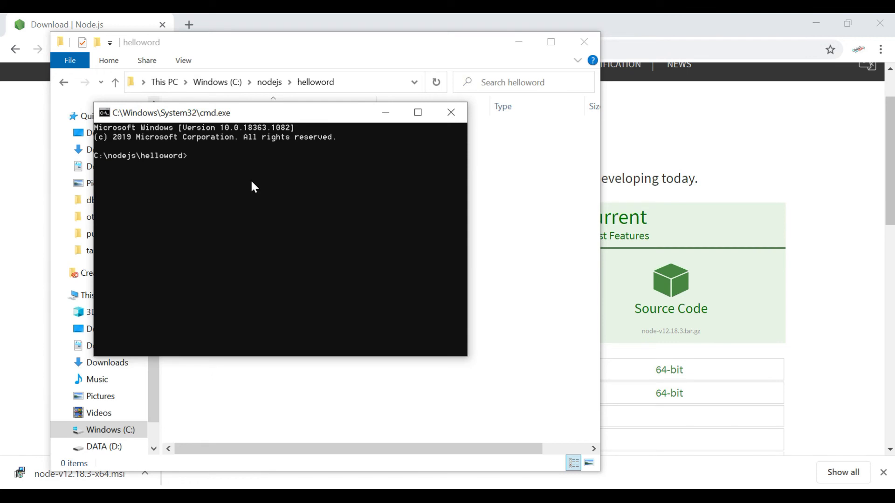
text(code .)
key(Return)
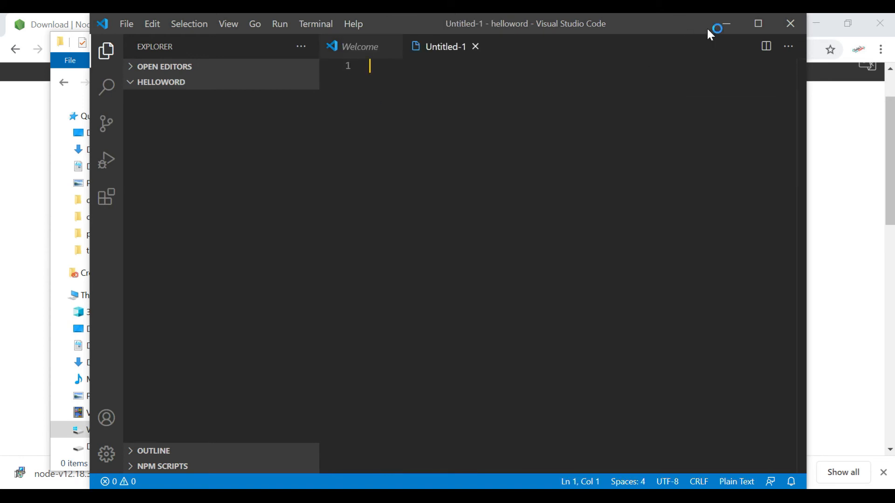
Step: Minimize the Visual Studio Code and File Explorer windows, and open the About page of the Node.js site in Chrome
click(724, 26)
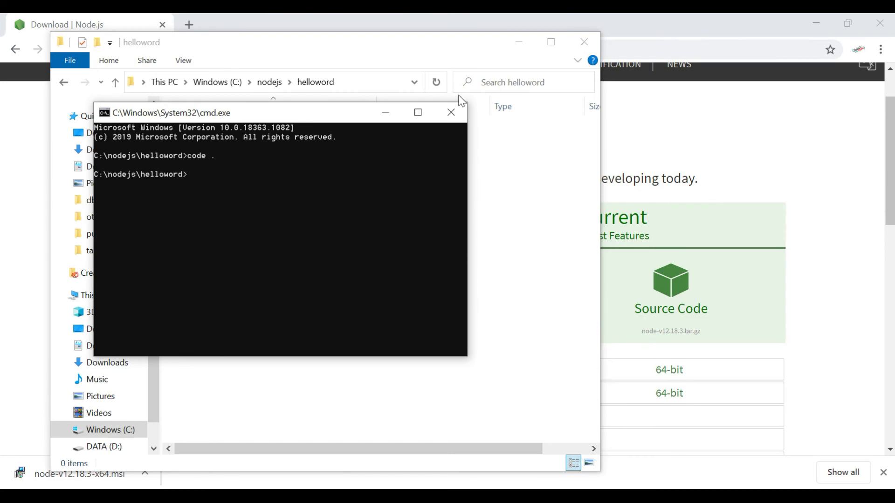
click(519, 42)
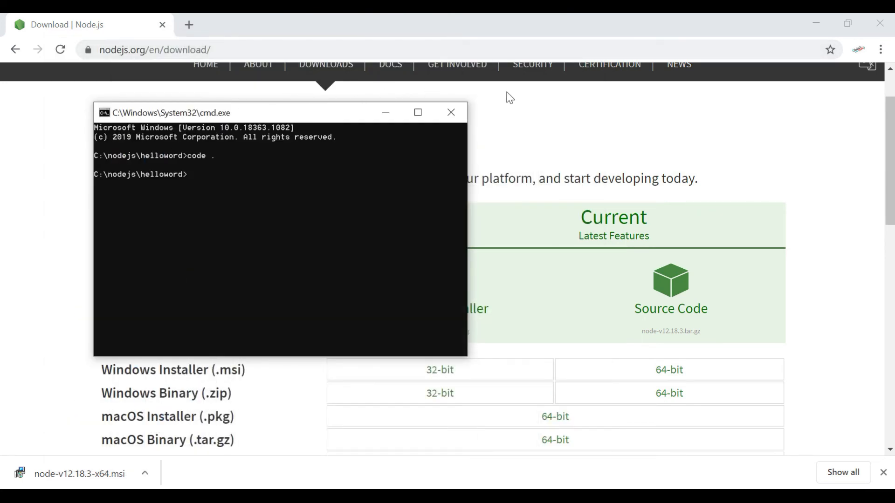
scroll(507, 96, up, 2)
click(379, 119)
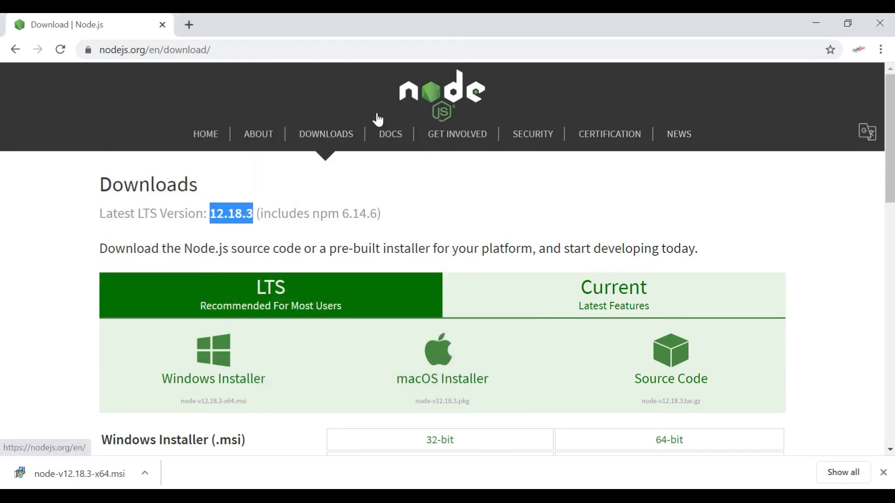
click(262, 141)
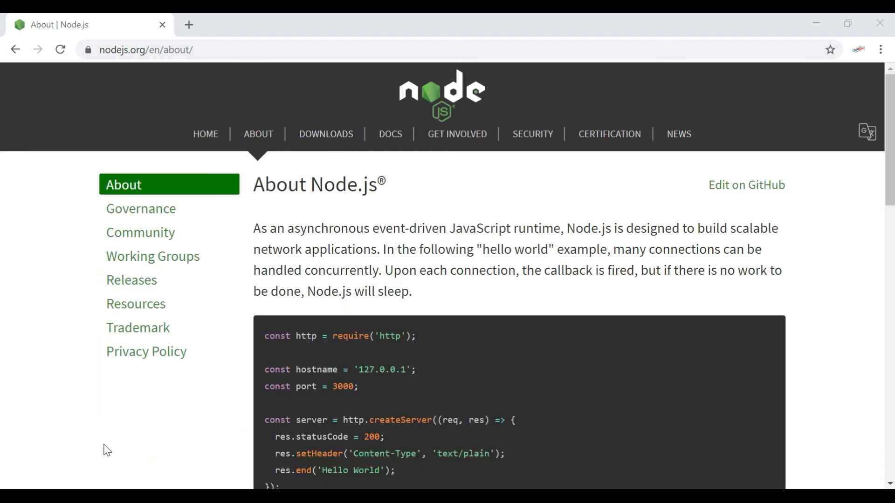
Step: Copy the entire "Hello World" HTTP server code example from the About Node.js page
scroll(230, 405, down, 2)
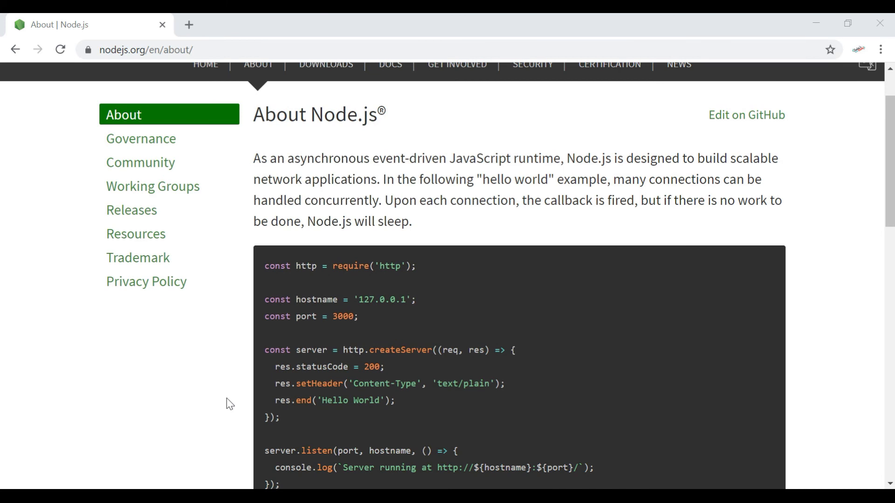
scroll(226, 398, down, 3)
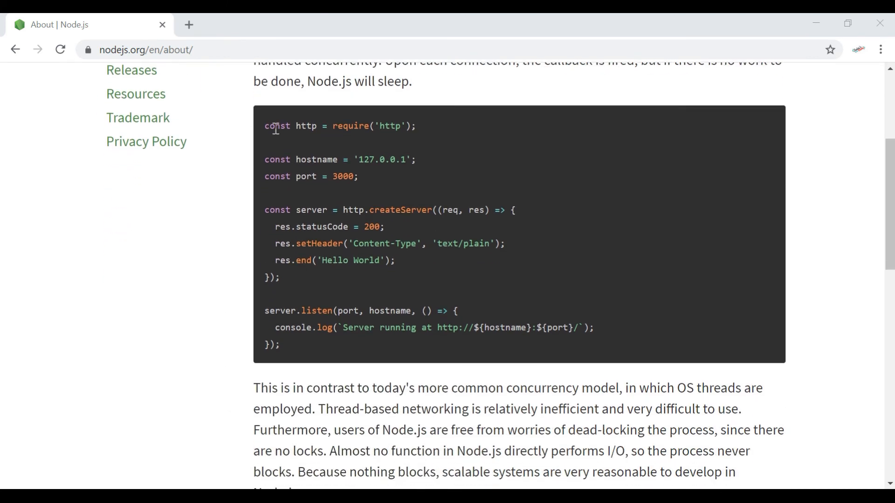
drag(263, 124, 423, 348)
key(super+c)
right_click(348, 169)
click(359, 176)
Step: Switch to Visual Studio Code and paste the copied server code into the untitled file
key(alt+Tab)
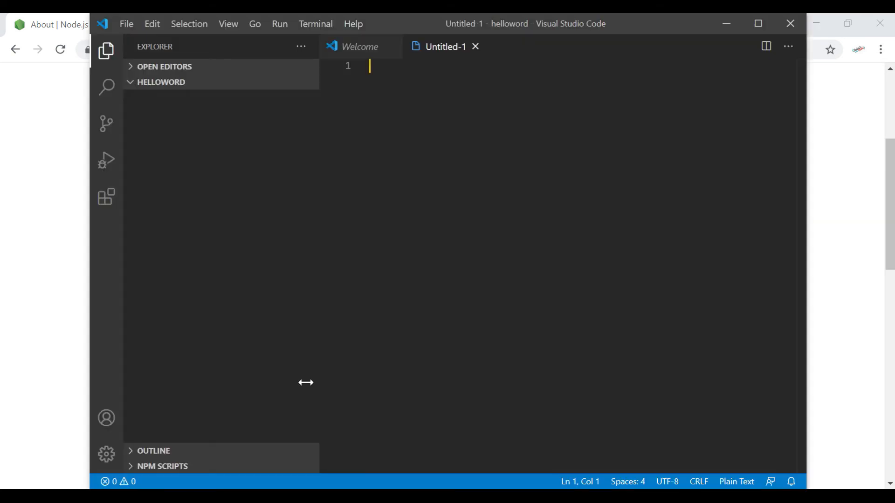
right_click(378, 109)
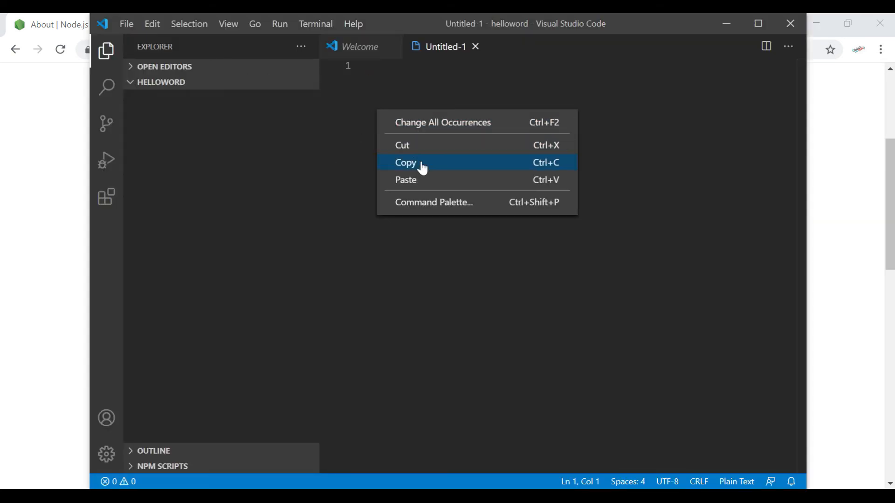
click(425, 181)
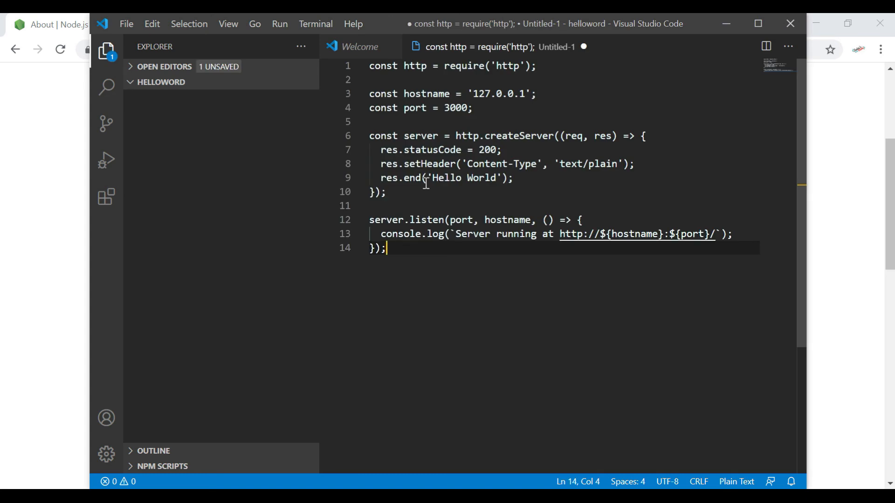
Step: Save the file as "hello.js" in the helloword folder and close the Welcome page
key(ctrl+s)
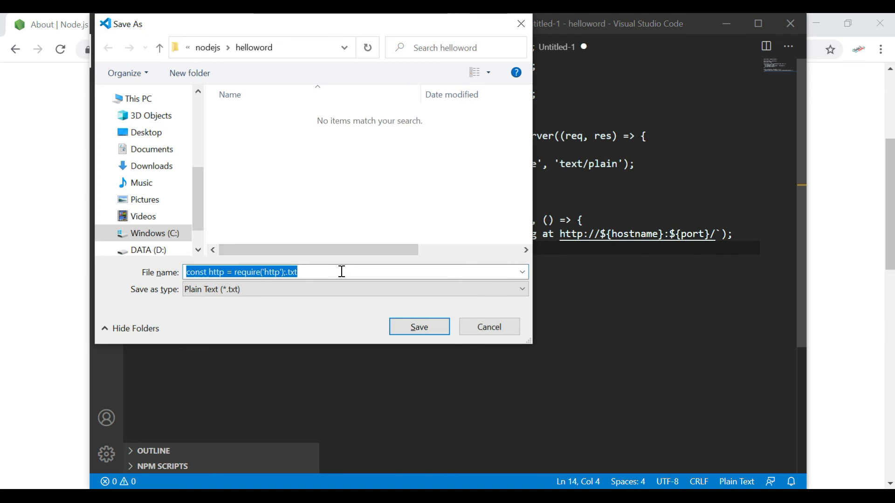
text(hello)
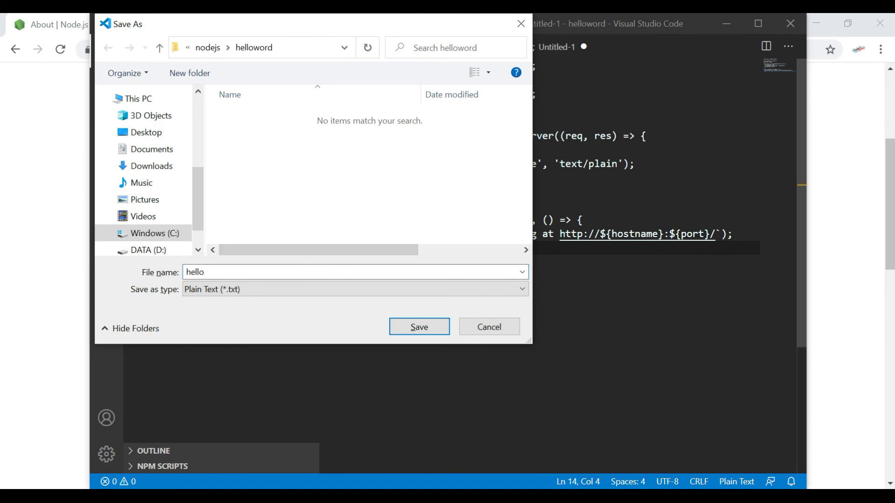
text(.js)
key(Return)
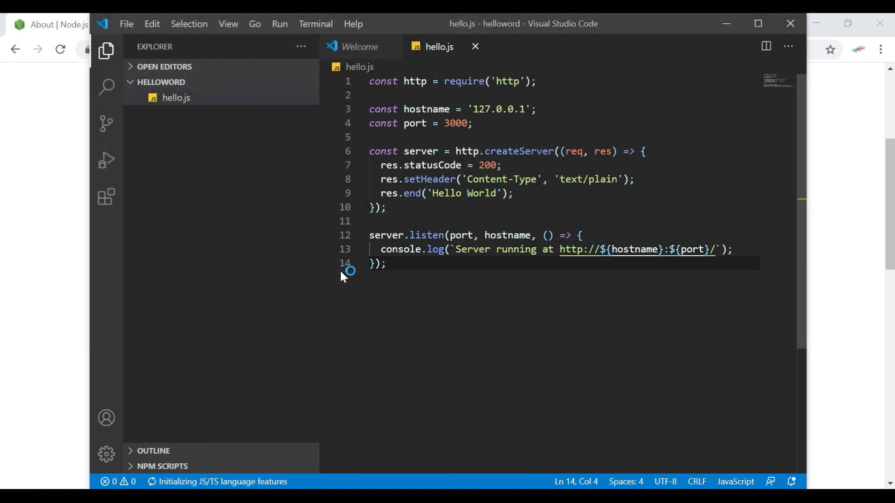
click(376, 51)
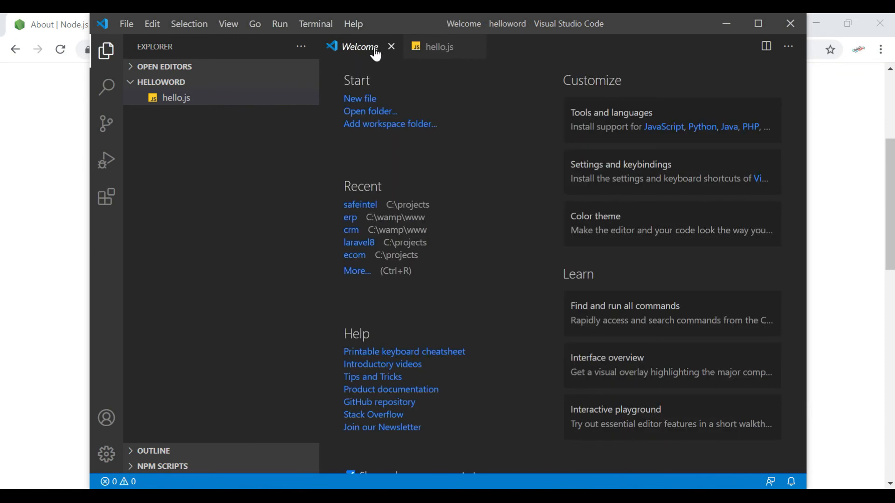
click(391, 46)
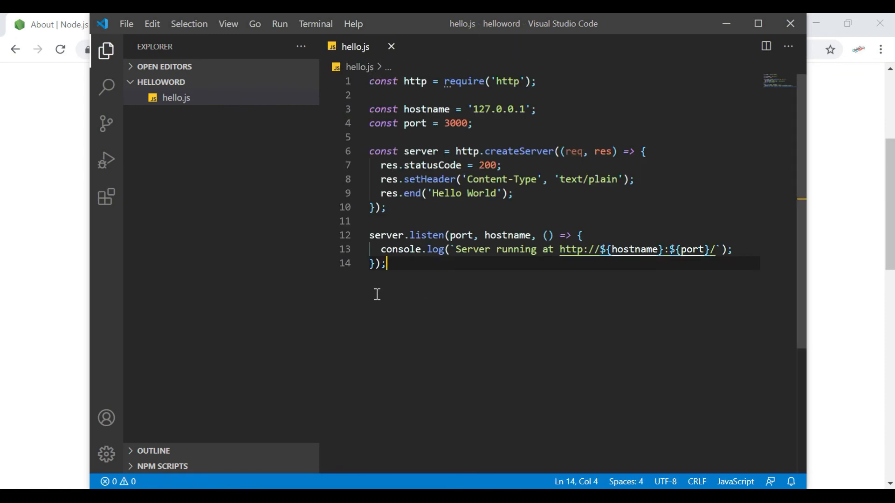
Step: Open a new terminal, maximize the Visual Studio Code window, and run "node hello.js"
click(324, 30)
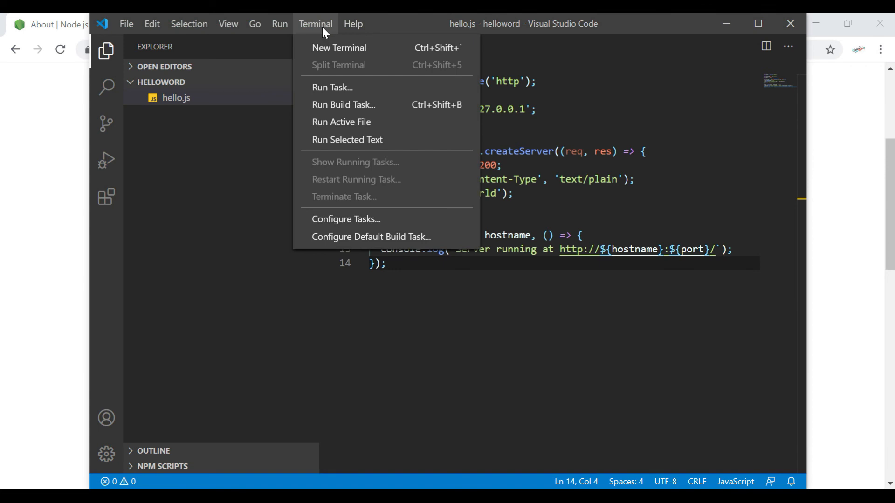
click(326, 48)
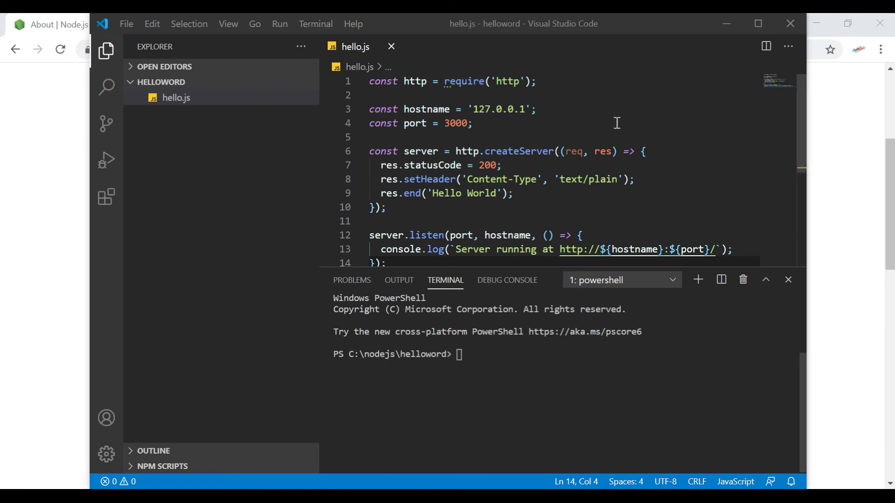
click(760, 24)
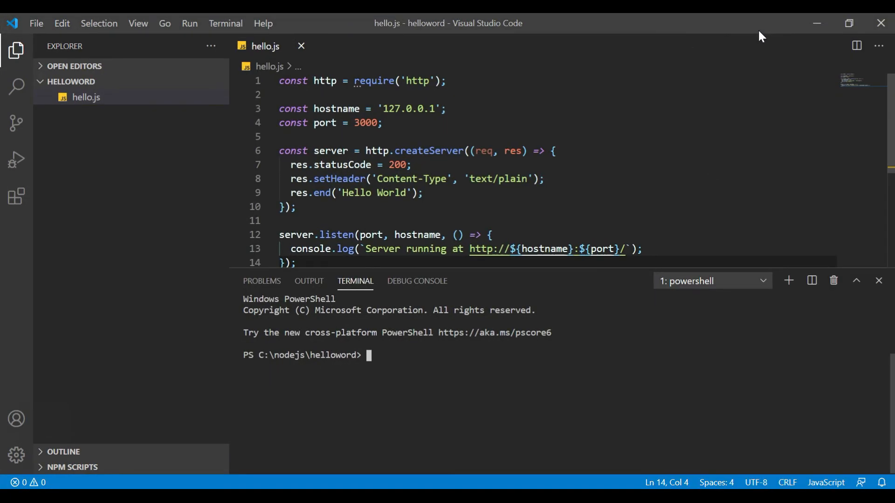
text(node hello.)
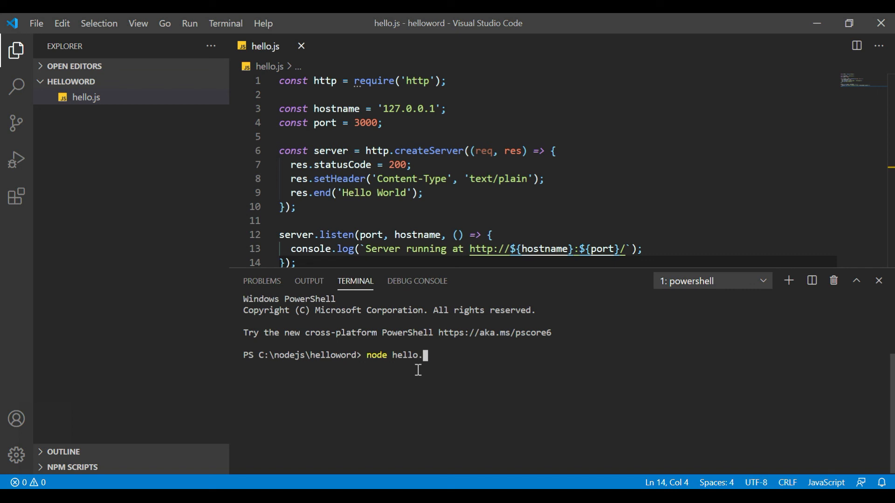
text(js)
key(Return)
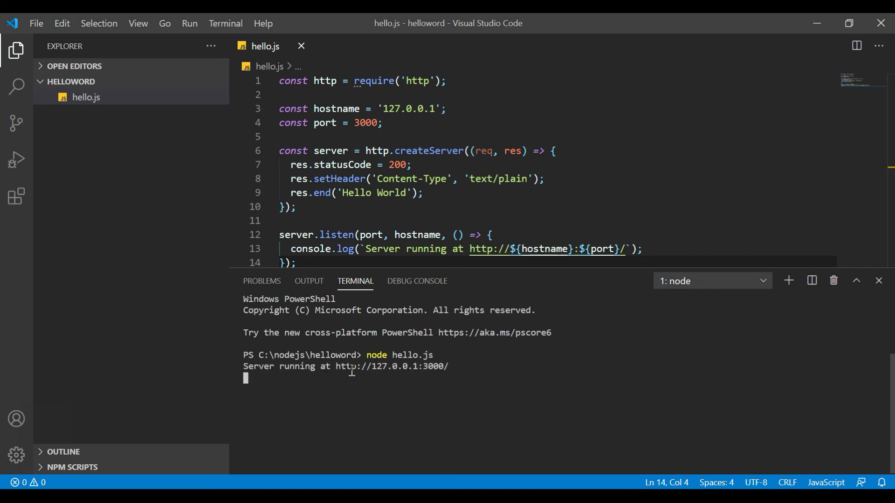
drag(337, 368, 451, 368)
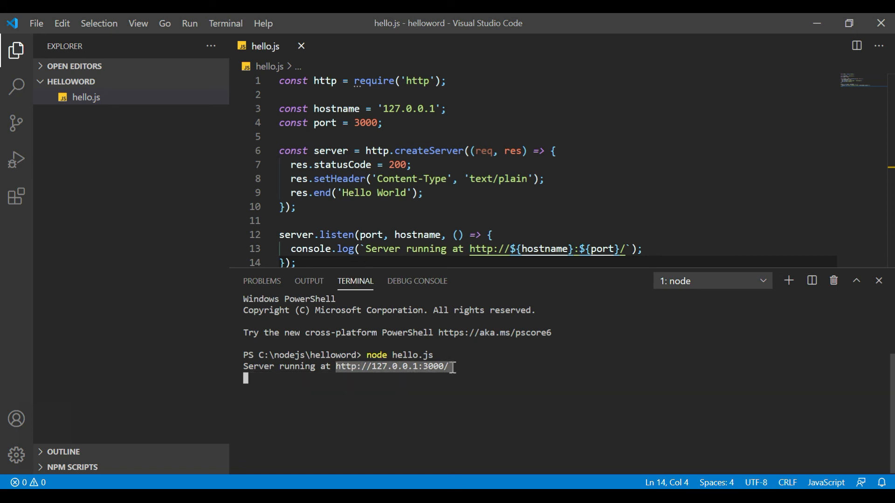